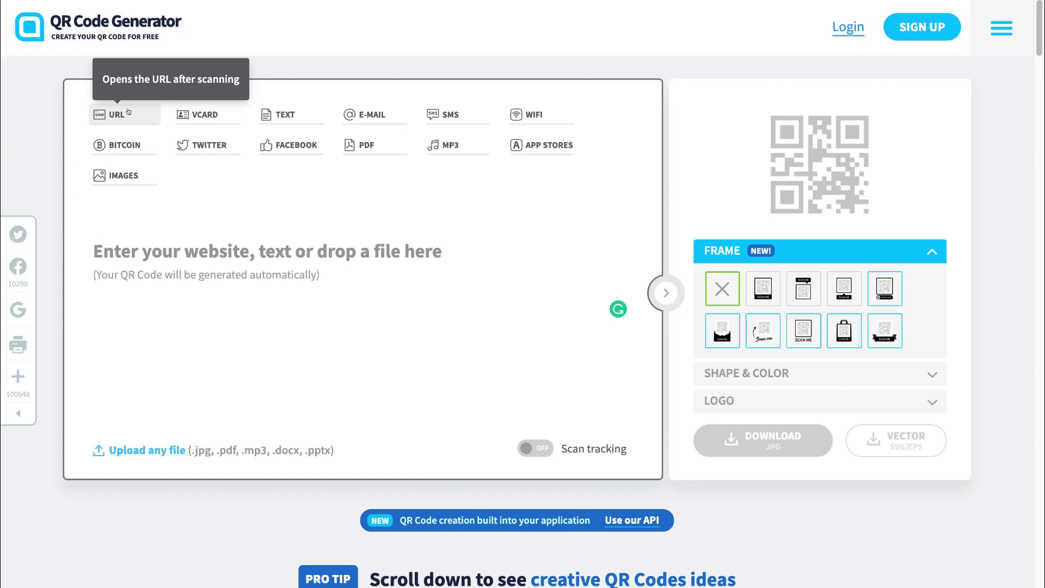
click(129, 112)
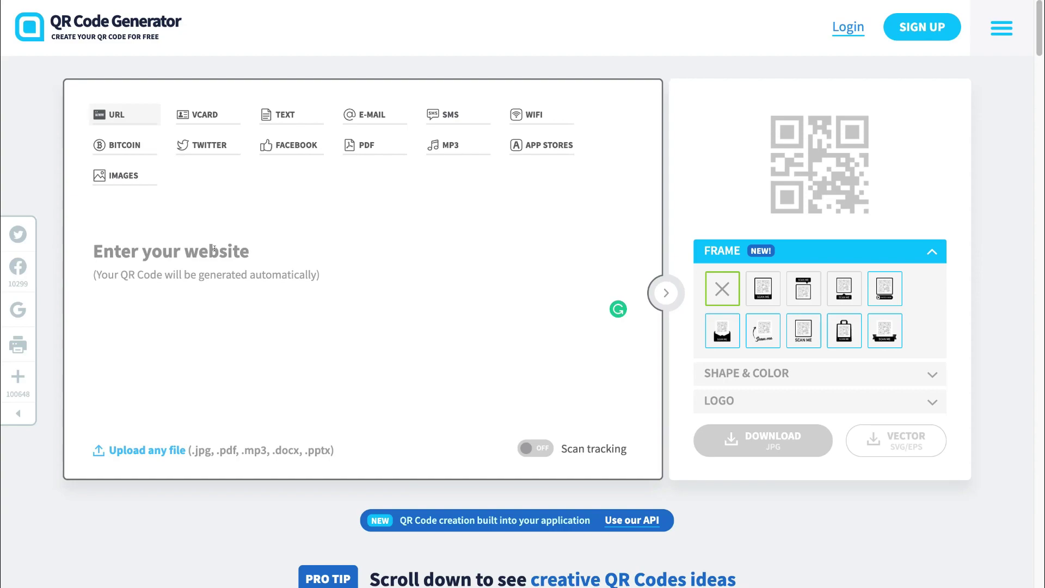
right_click(105, 252)
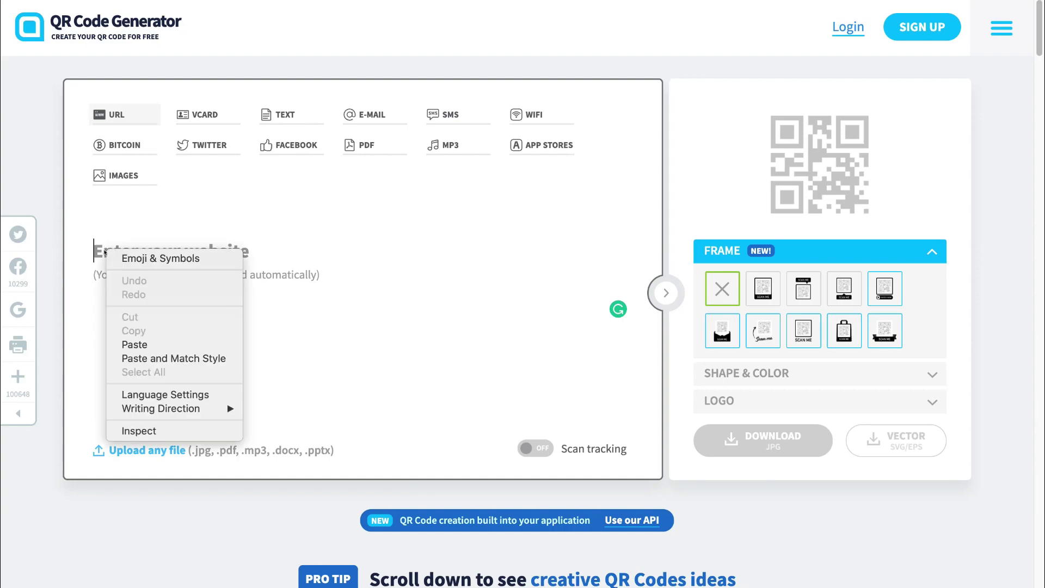
click(134, 344)
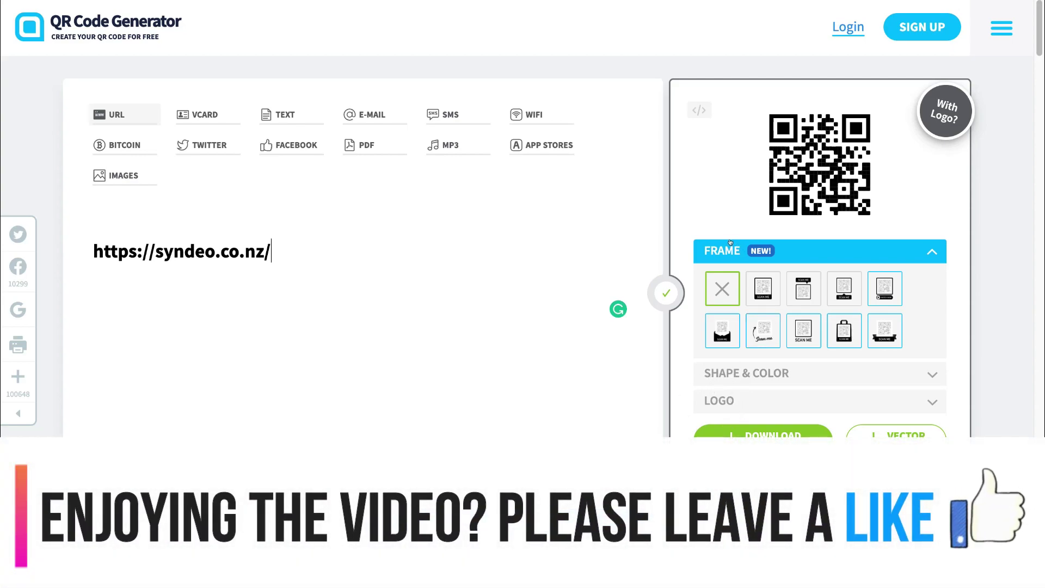
click(763, 288)
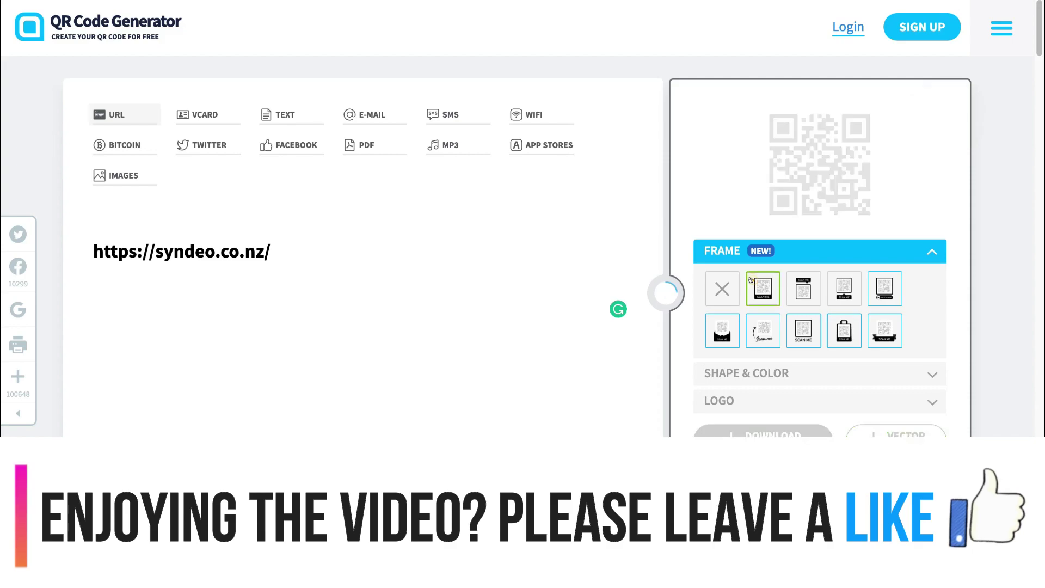
click(804, 313)
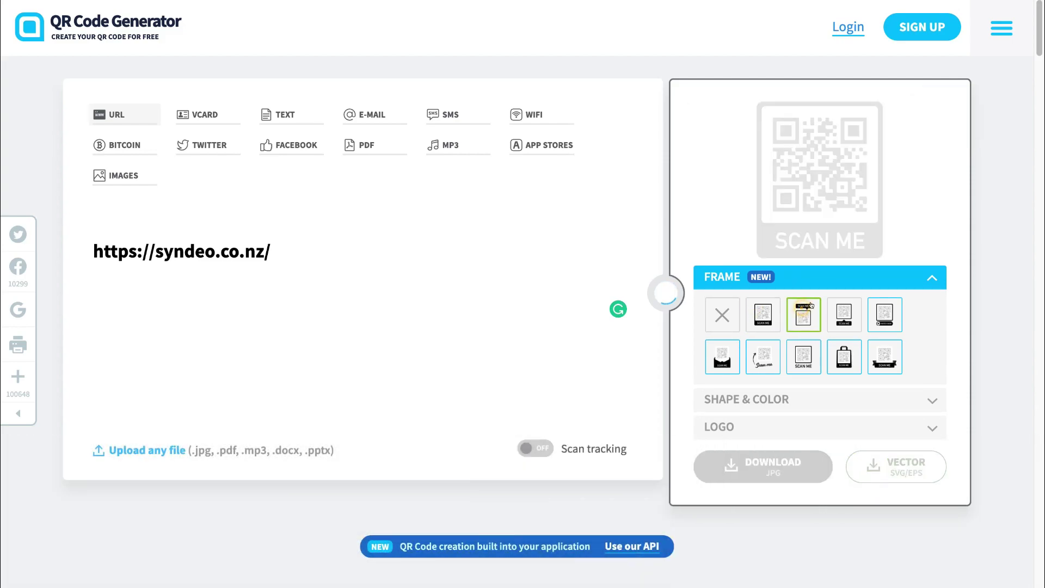
click(841, 334)
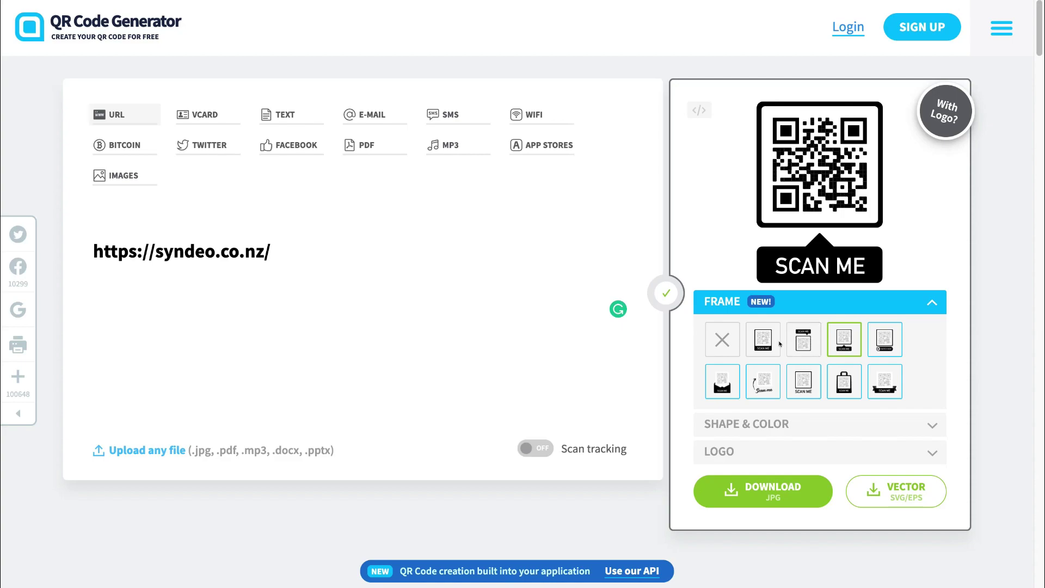
click(724, 342)
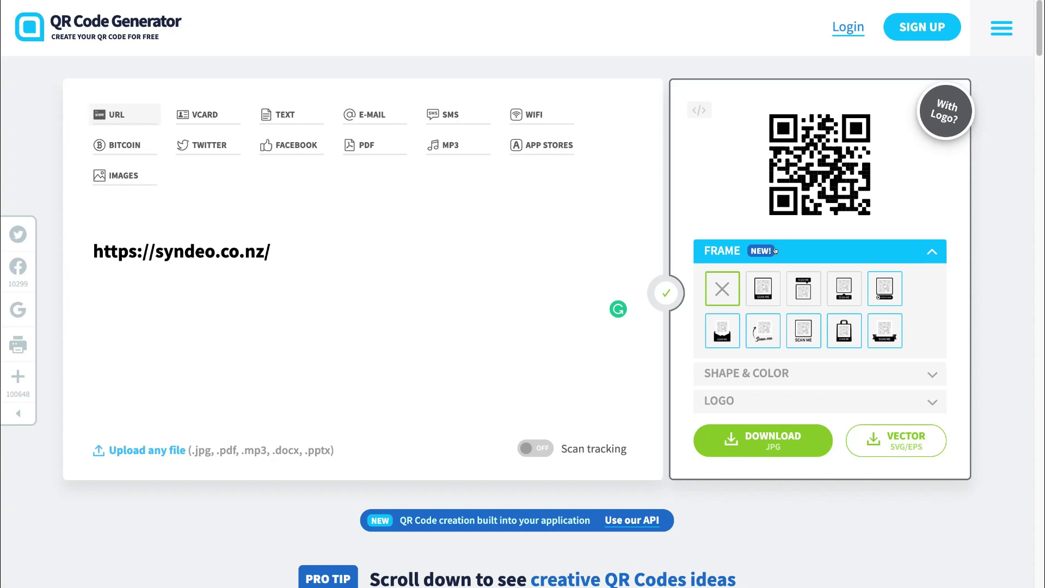
- Try the QR pattern styles, keep the blocky default pattern, and expand the Logo options
click(865, 370)
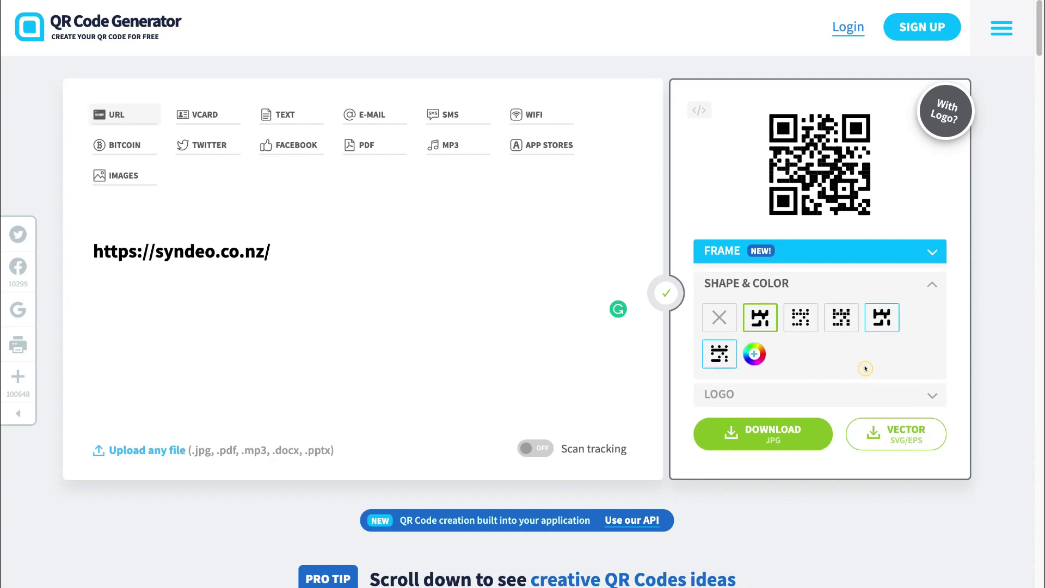
click(841, 313)
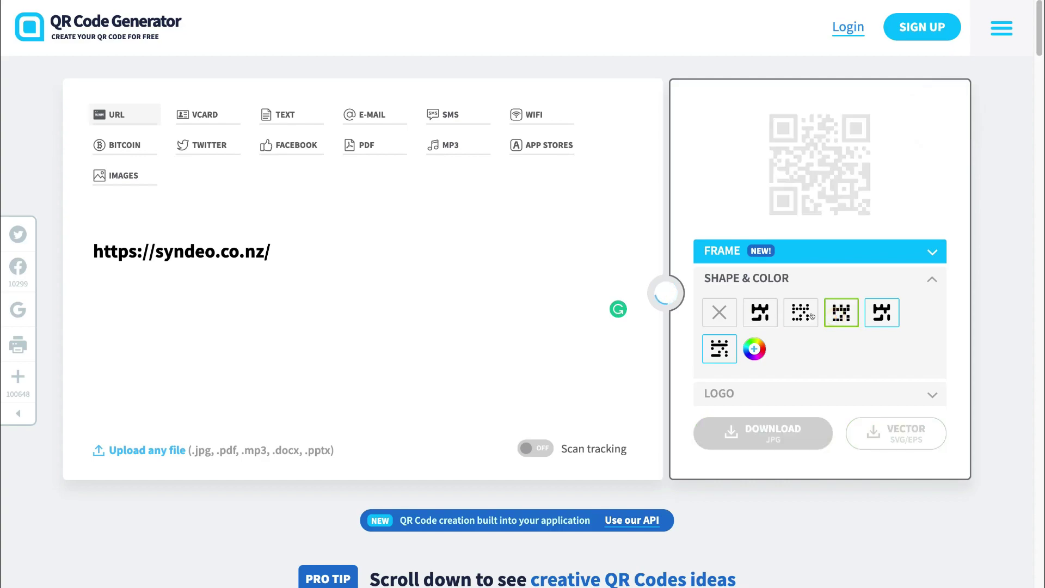
click(811, 315)
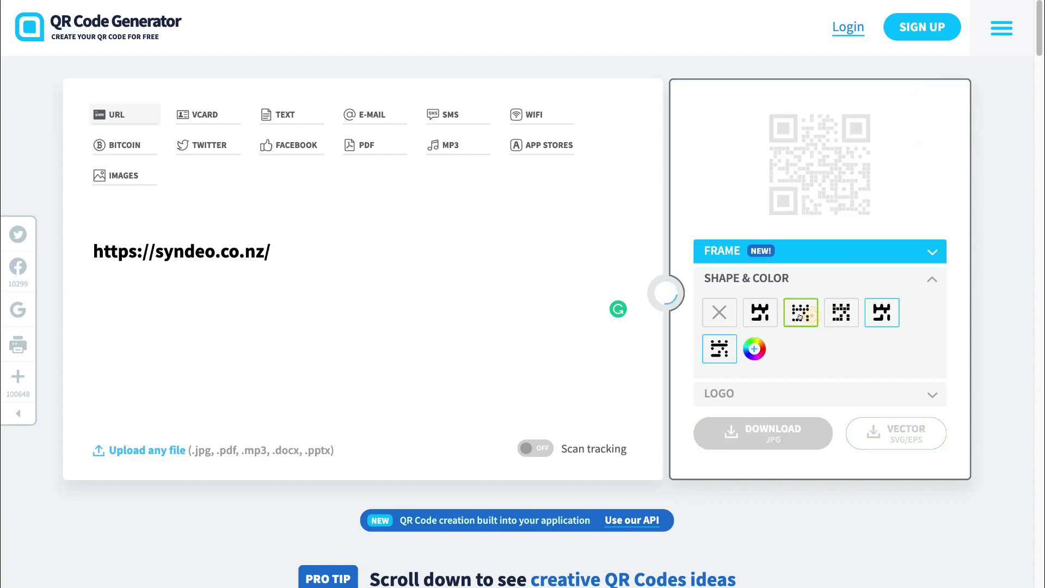
click(758, 312)
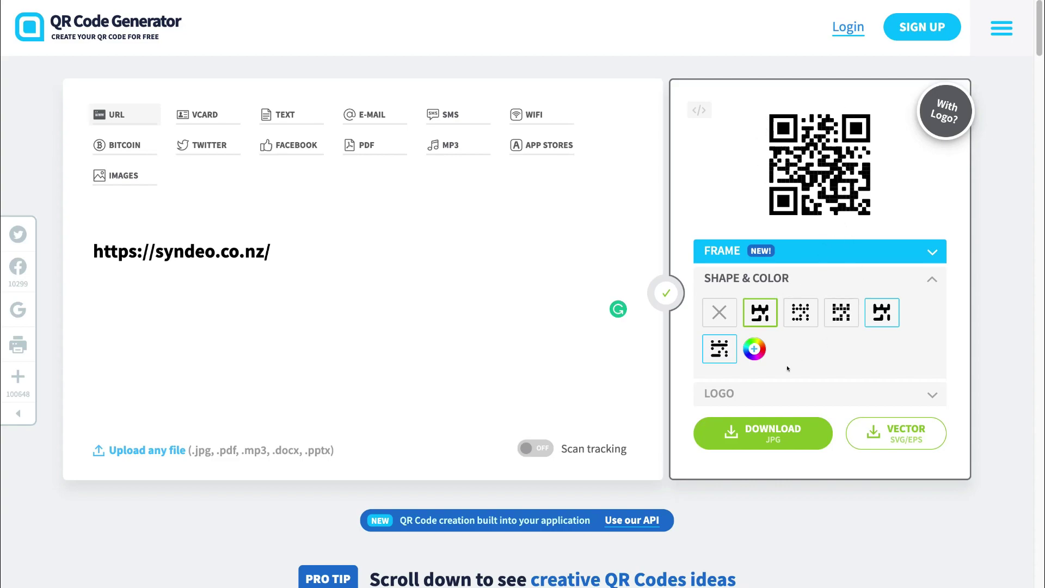
click(761, 384)
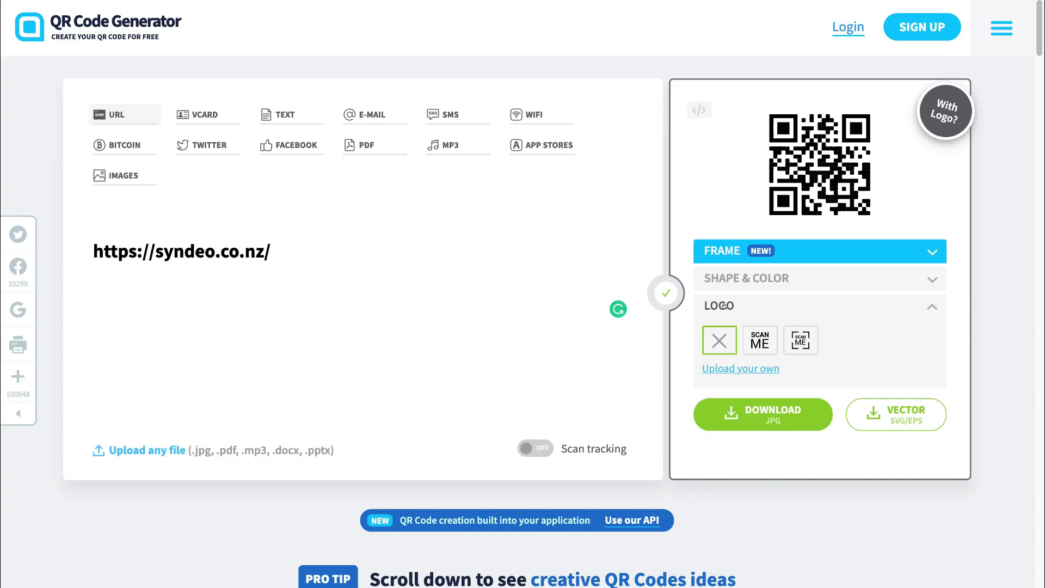
- Place the plain SCAN ME logo in the QR code's centre after trying the boxed variant
click(751, 345)
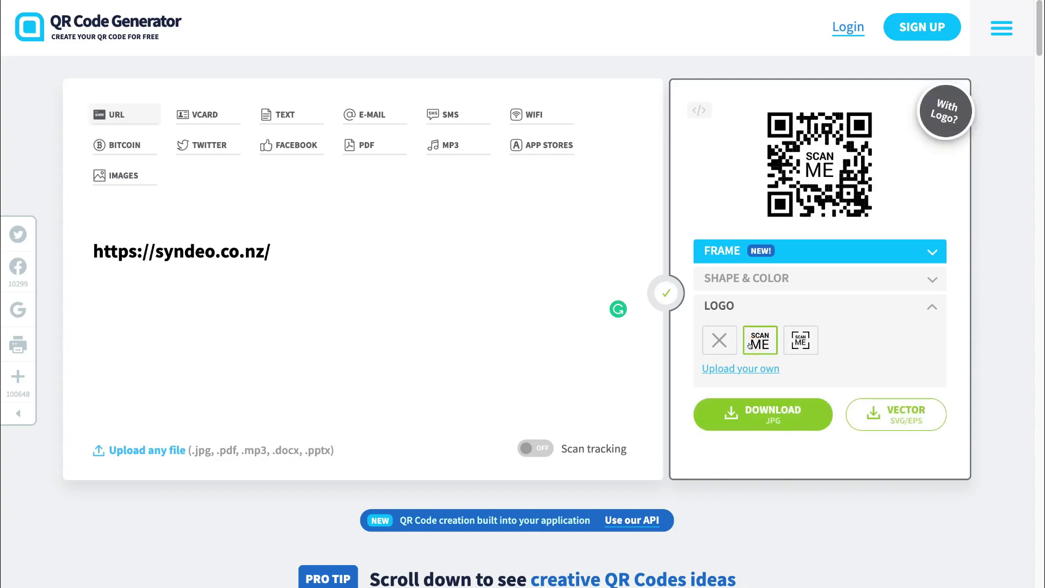
click(797, 343)
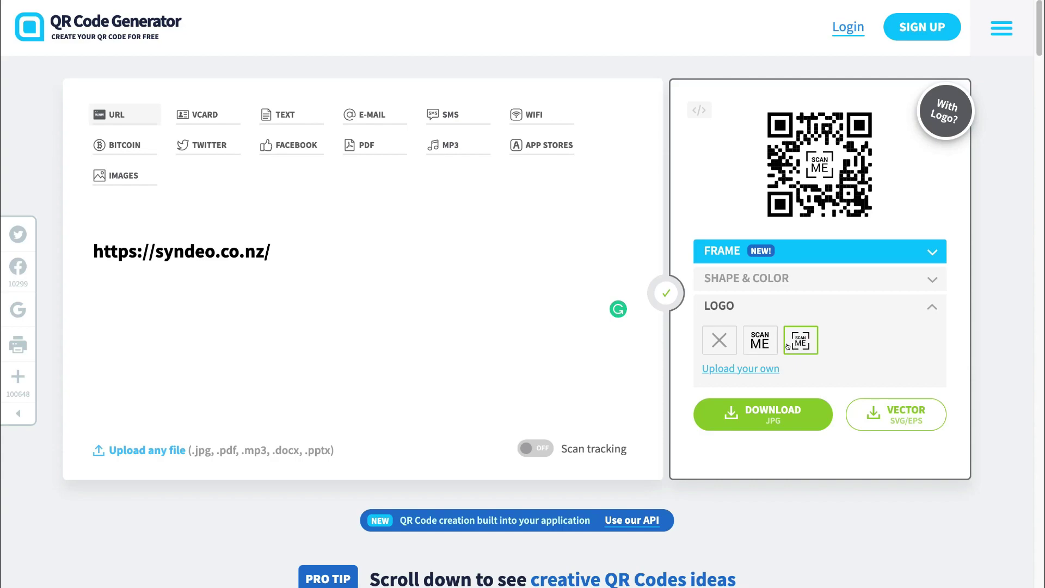
click(762, 347)
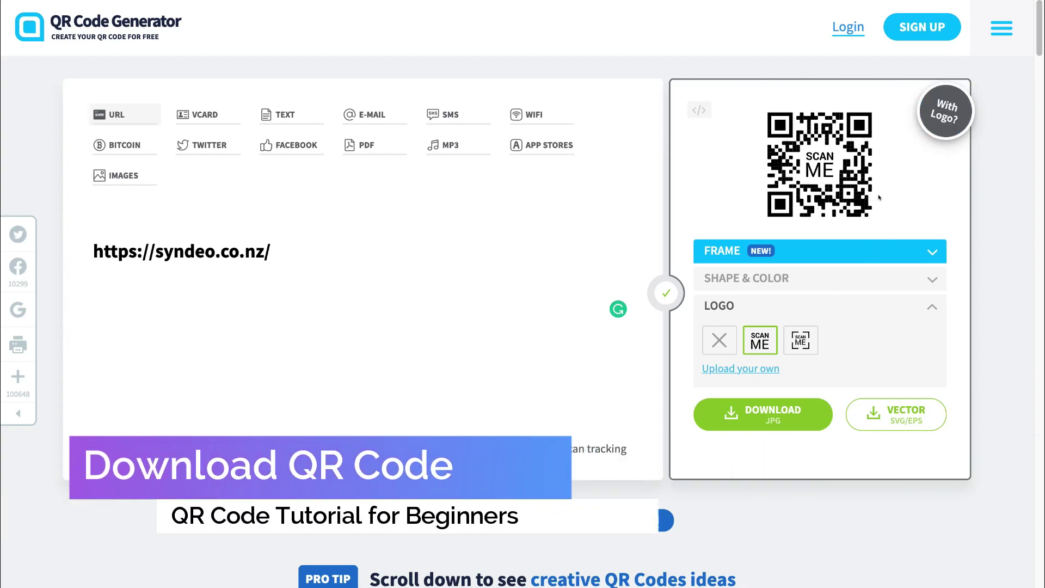
- Download the SCAN ME QR code as a JPG and open frame (1).png
click(789, 410)
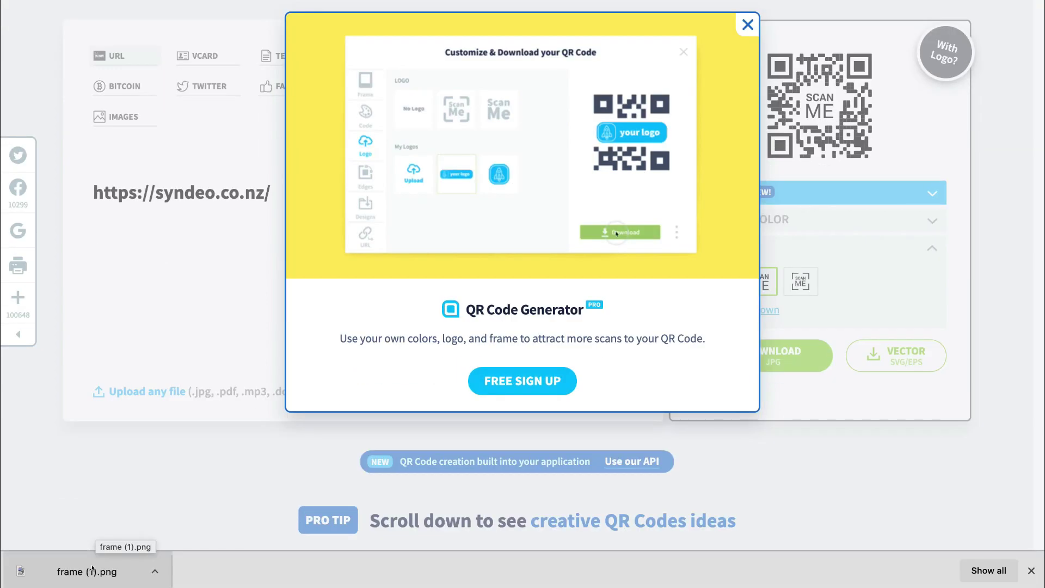
click(92, 570)
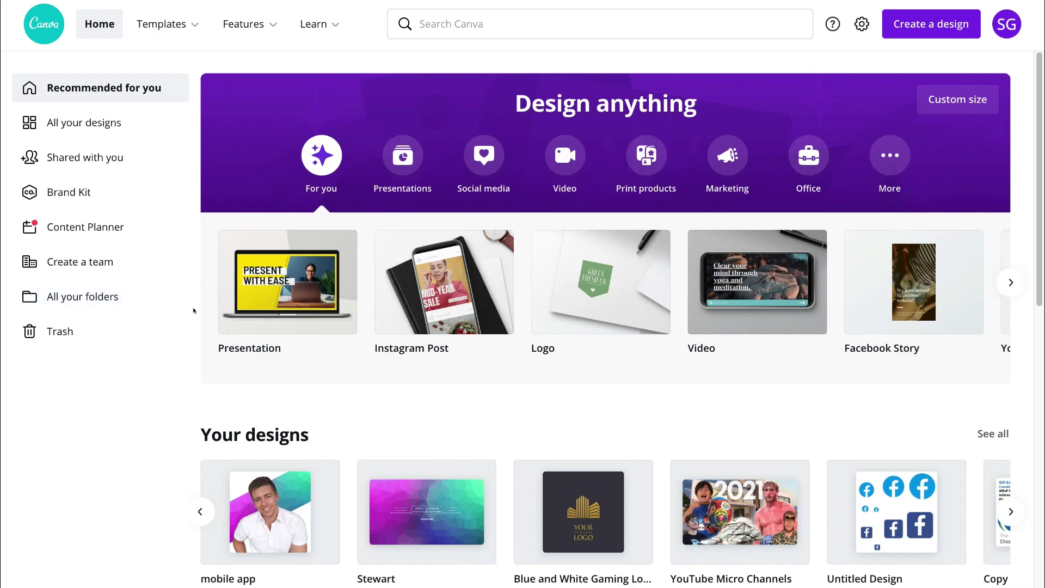
- Search Canva for 'business card' templates and scroll through the results
click(432, 26)
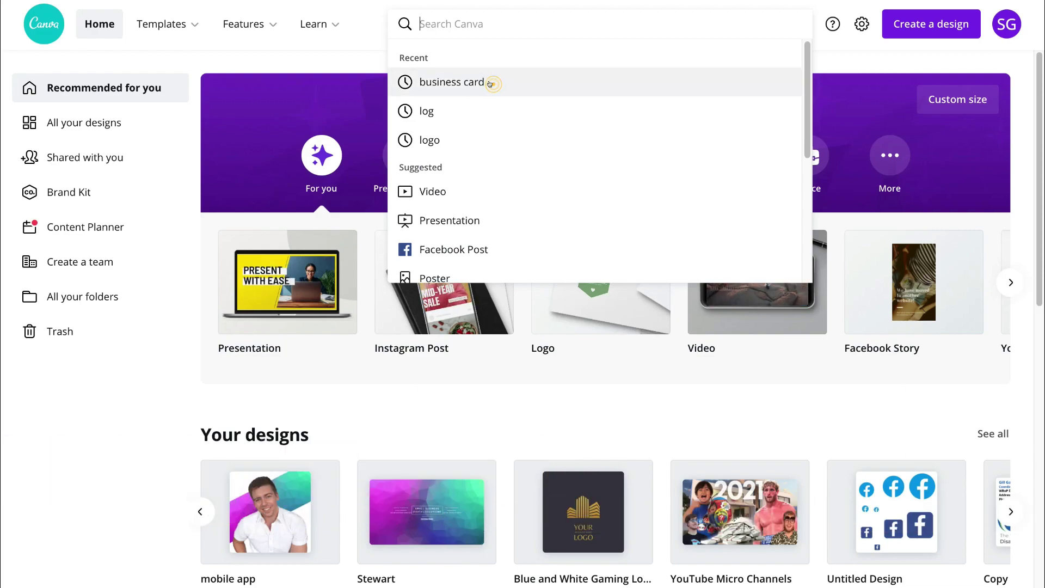
click(489, 82)
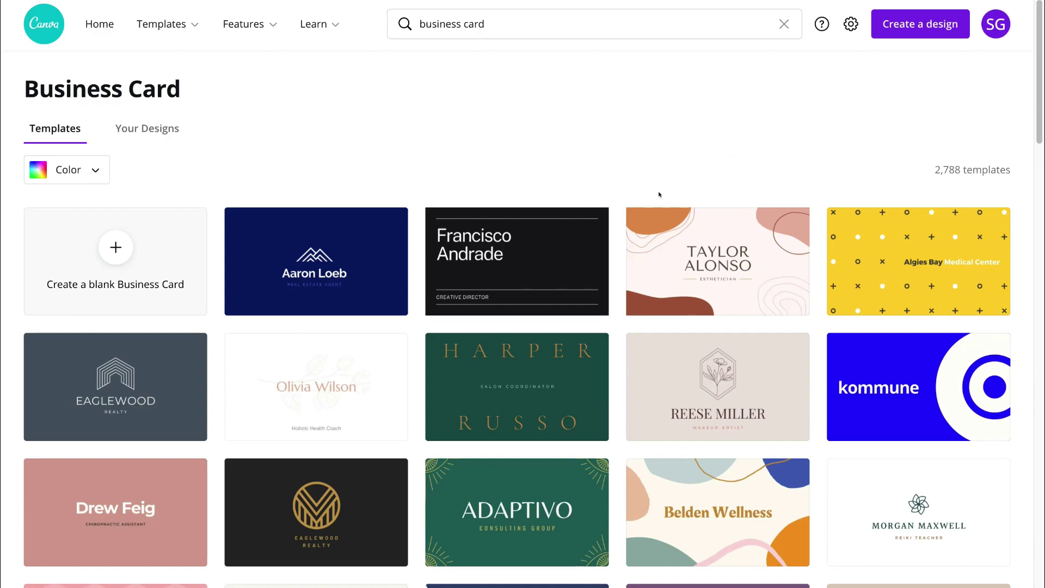
scroll(659, 195, down, 2)
scroll(653, 199, down, 3)
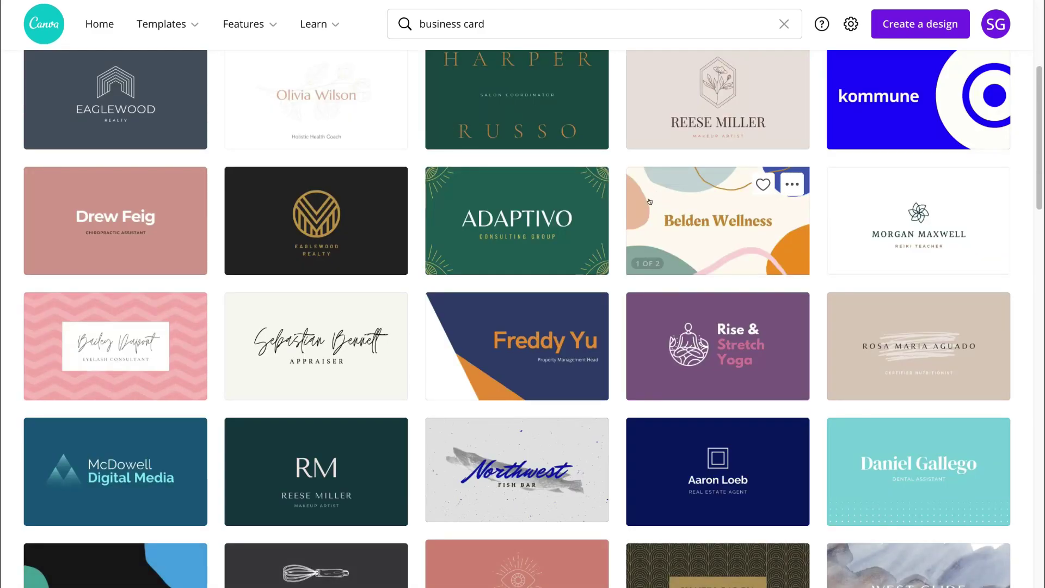
mouse_move(115, 471)
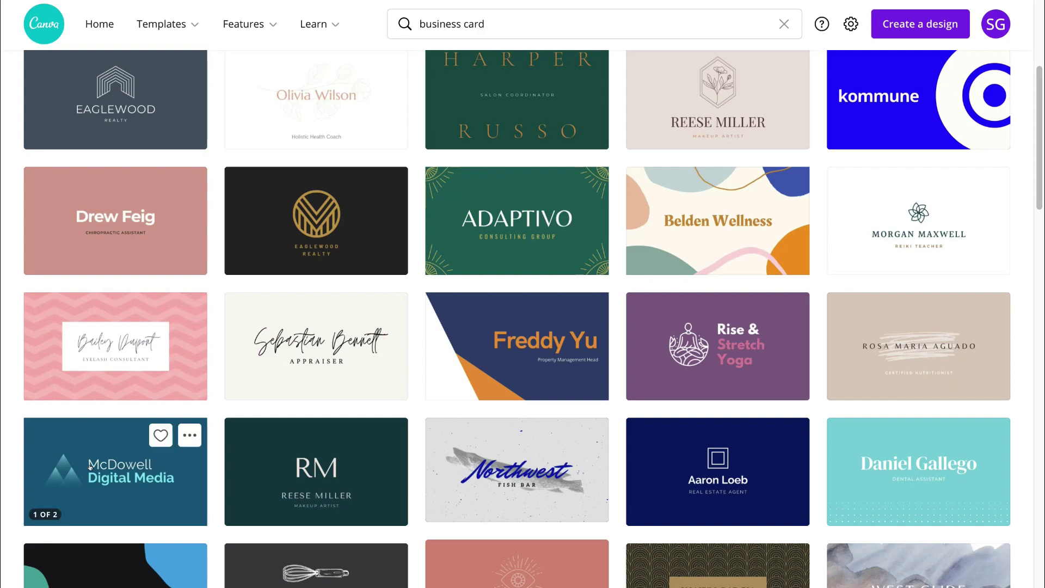
- Open the McDowell Digital Media card and lower its back side's name and address blocks to align
click(133, 476)
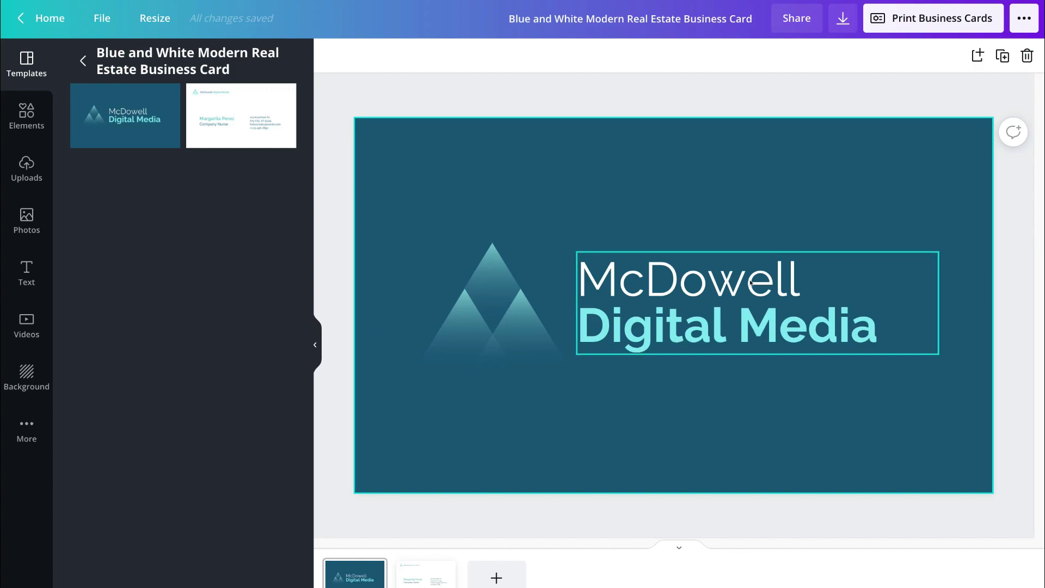
click(236, 105)
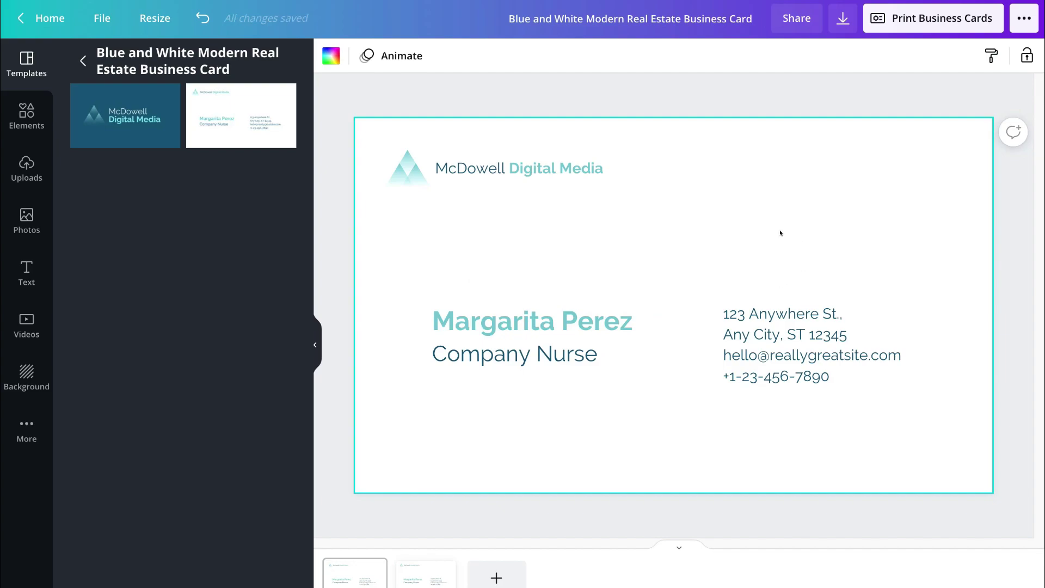
drag(532, 319, 510, 388)
drag(809, 318, 808, 370)
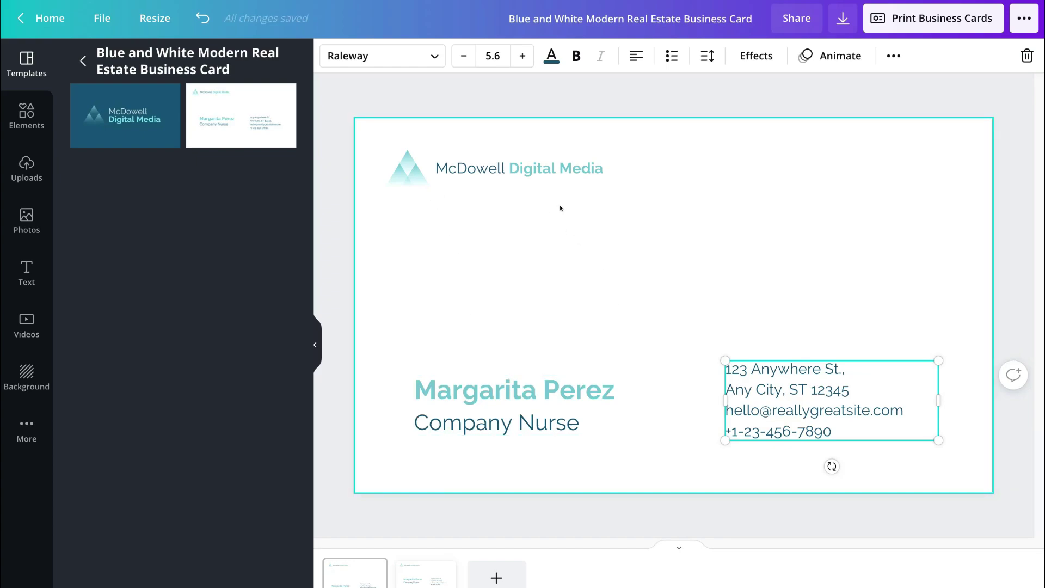
- Upload frame (1).png from this computer and add it to the card
click(27, 167)
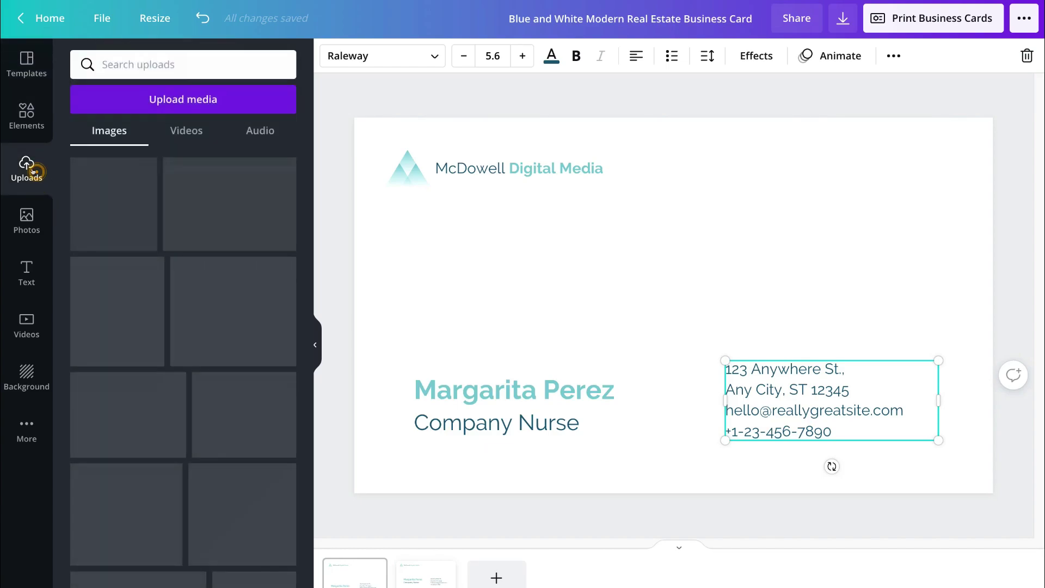
click(133, 108)
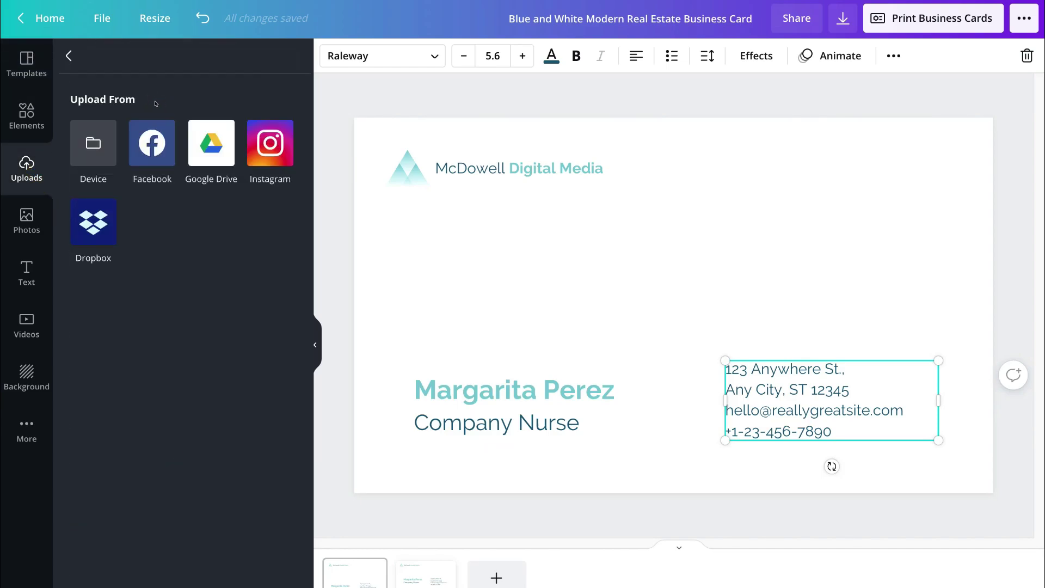
click(77, 141)
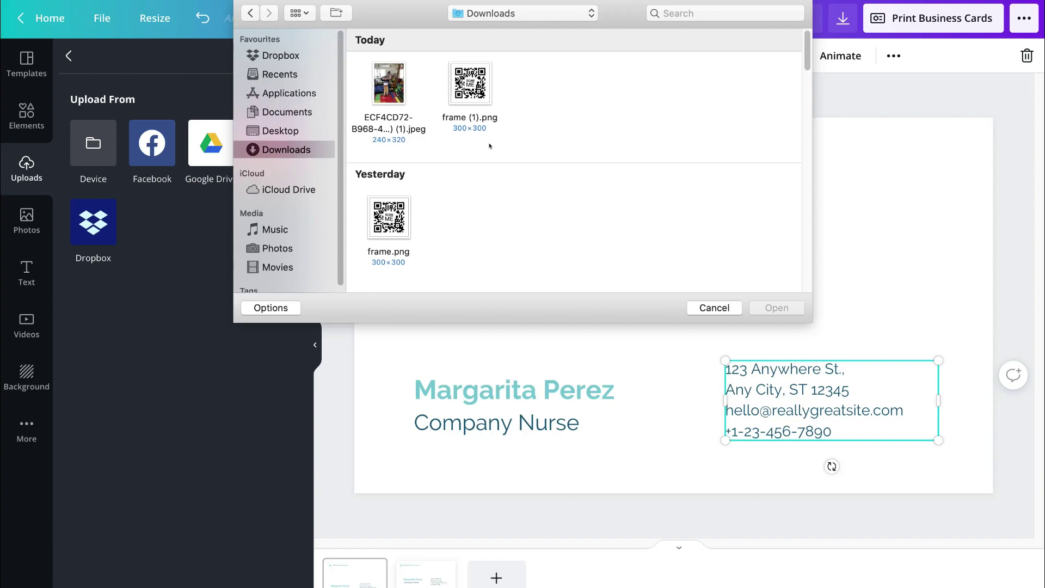
click(471, 73)
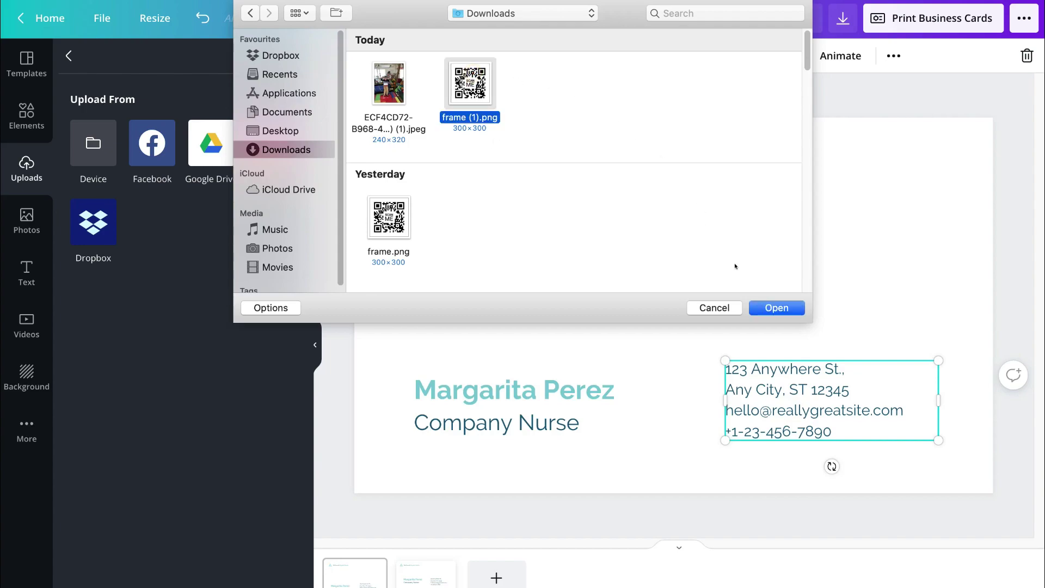
click(761, 303)
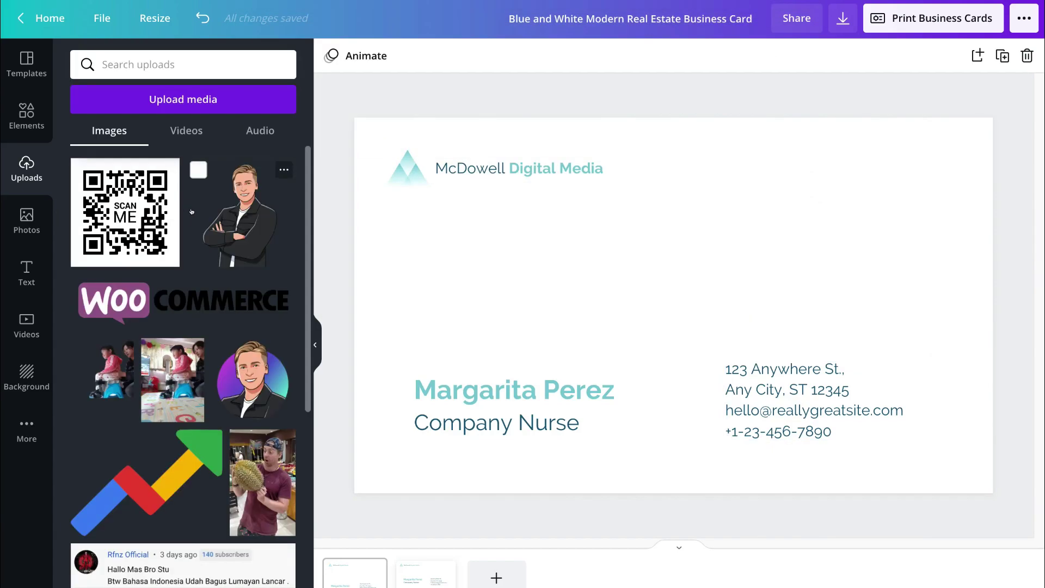
mouse_move(126, 213)
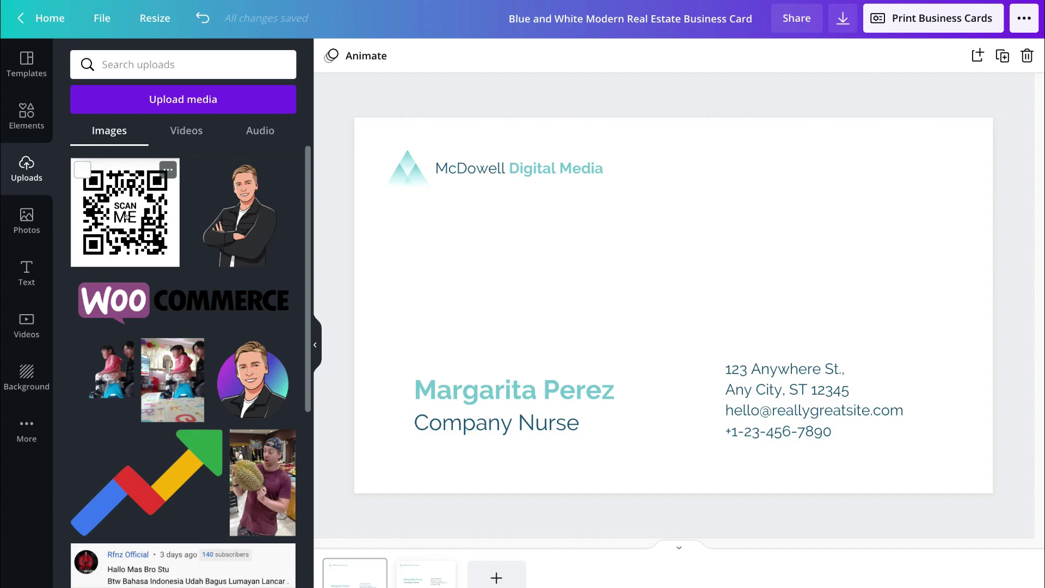
click(126, 216)
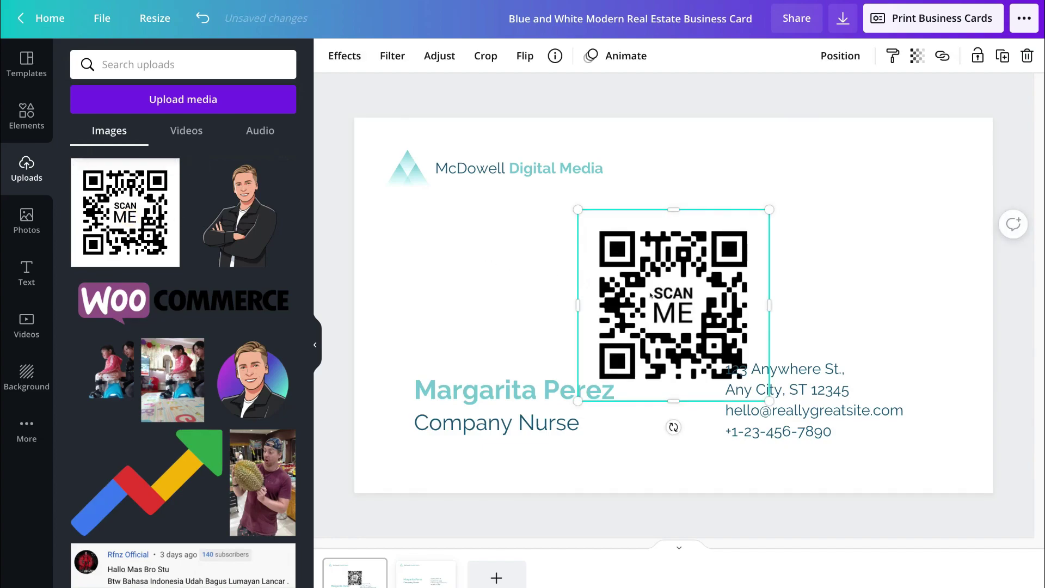
- Shrink the QR code to about 2.1 square and place it above the address on the right
drag(659, 304, 526, 278)
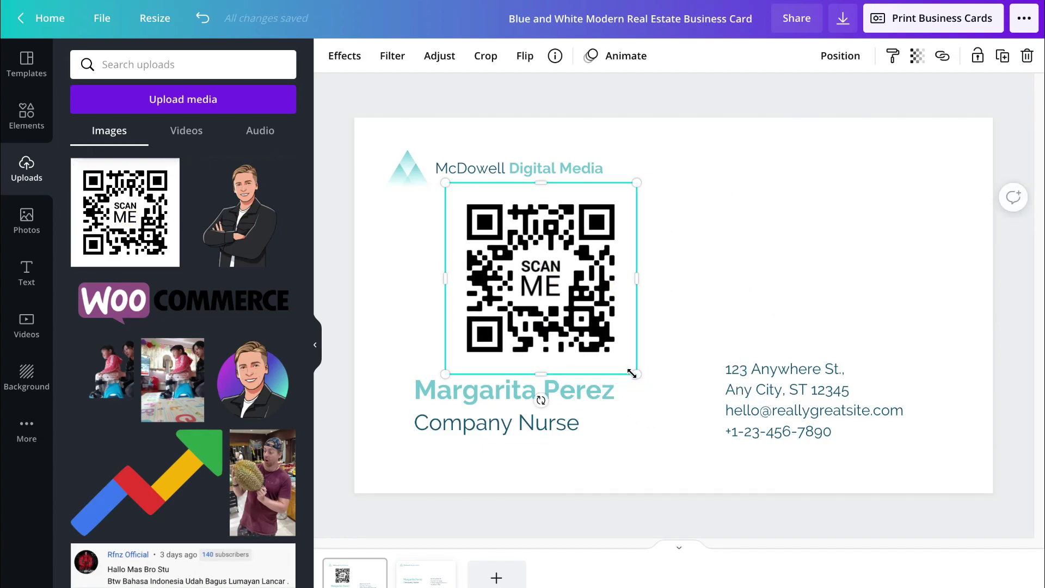
drag(631, 373, 602, 344)
mouse_move(537, 238)
mouse_down()
mouse_move(537, 261)
mouse_move(529, 260)
mouse_up()
drag(593, 209, 589, 214)
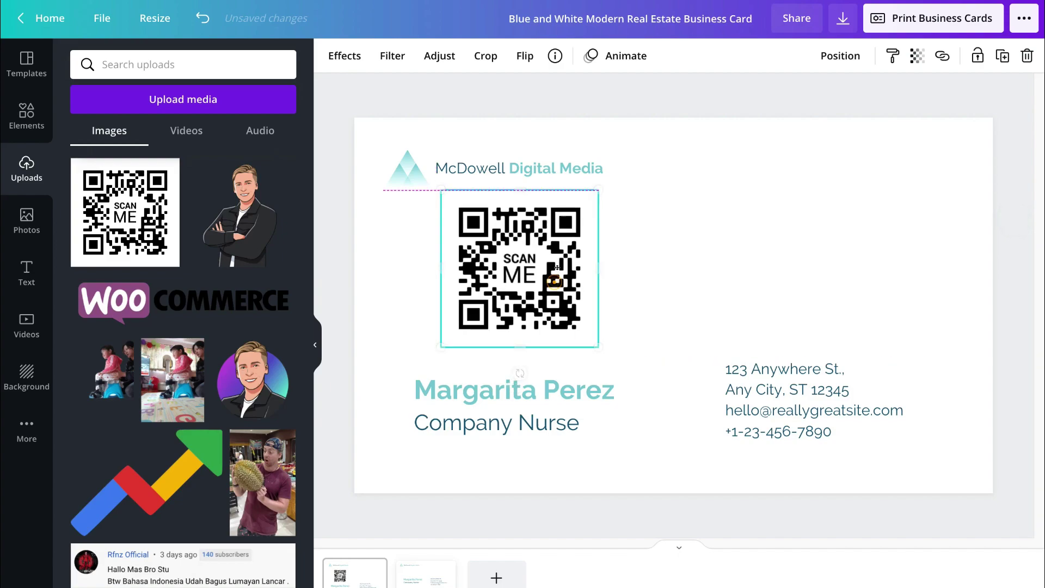
mouse_move(553, 282)
mouse_down()
mouse_move(797, 240)
mouse_move(842, 249)
mouse_up()
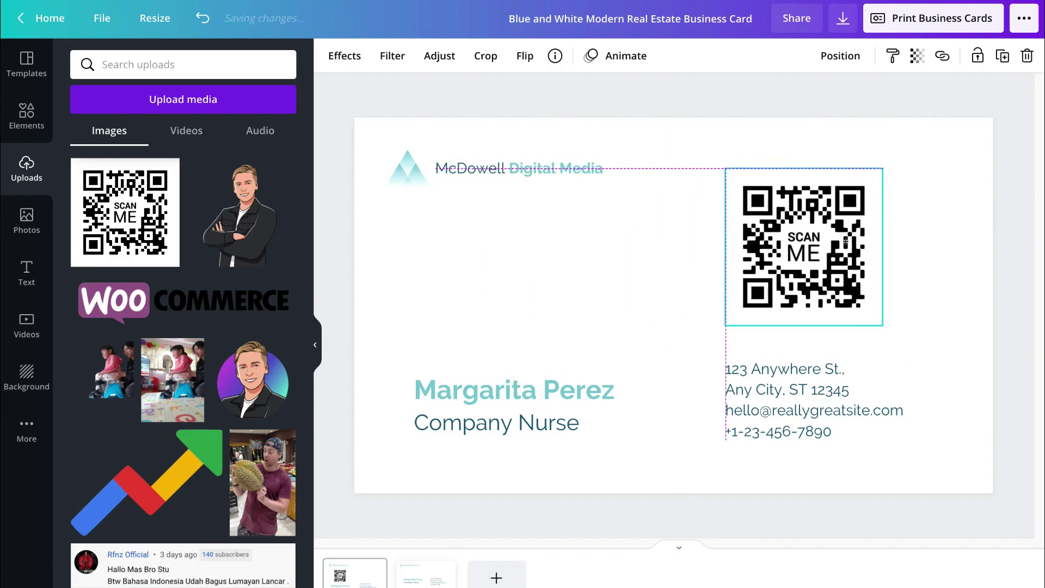
click(910, 240)
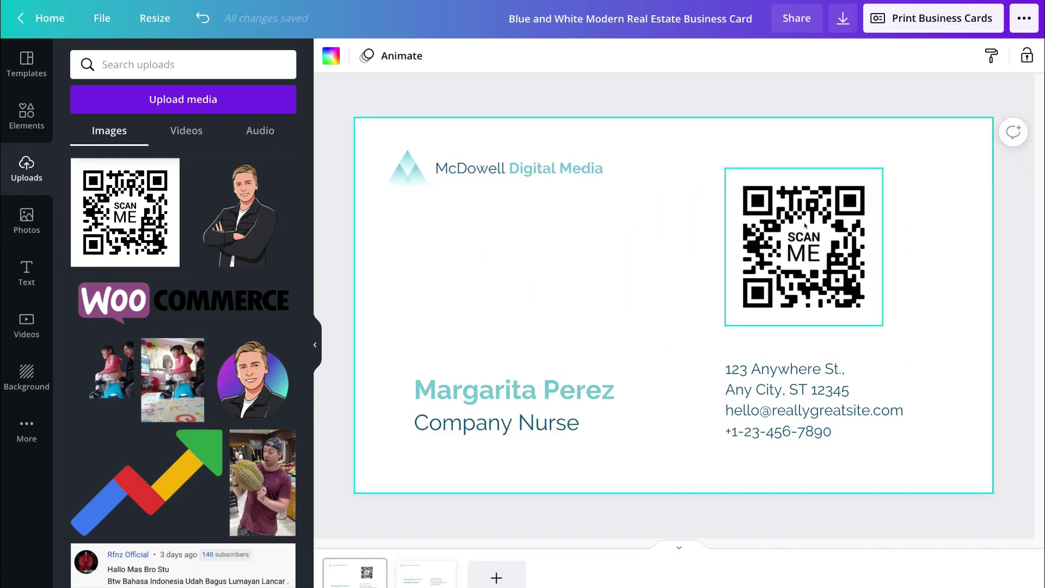